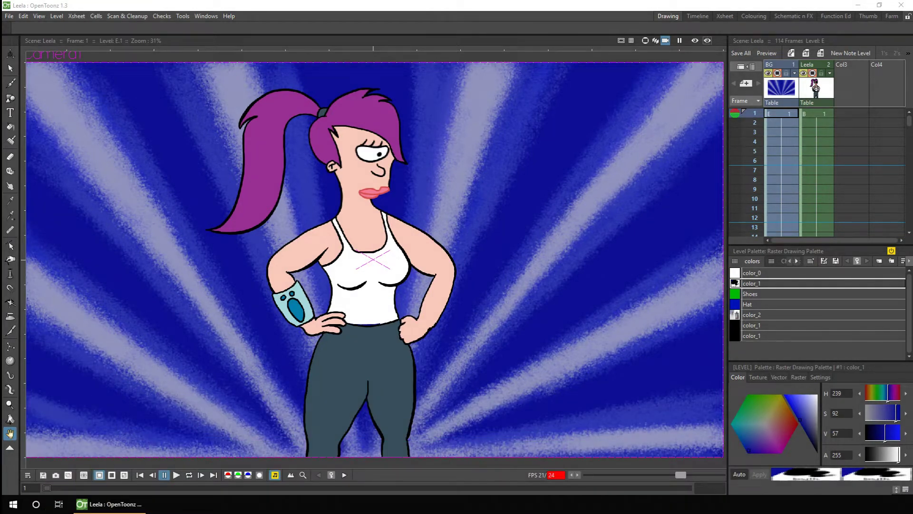
- Scrub down the Xsheet frame column from frame 1 to frame 116, past the 114-frame end
scroll(759, 142, "down", 4)
mouse_move(752, 148)
left_mouse_down()
mouse_move(758, 225)
mouse_move(756, 163)
left_mouse_up()
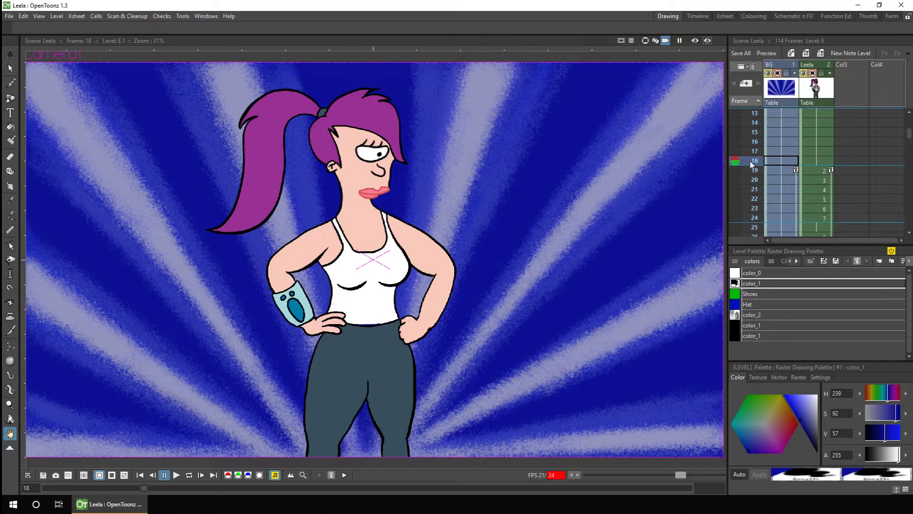
mouse_move(749, 160)
left_mouse_down()
mouse_move(758, 252)
mouse_move(756, 114)
mouse_move(756, 169)
left_mouse_up()
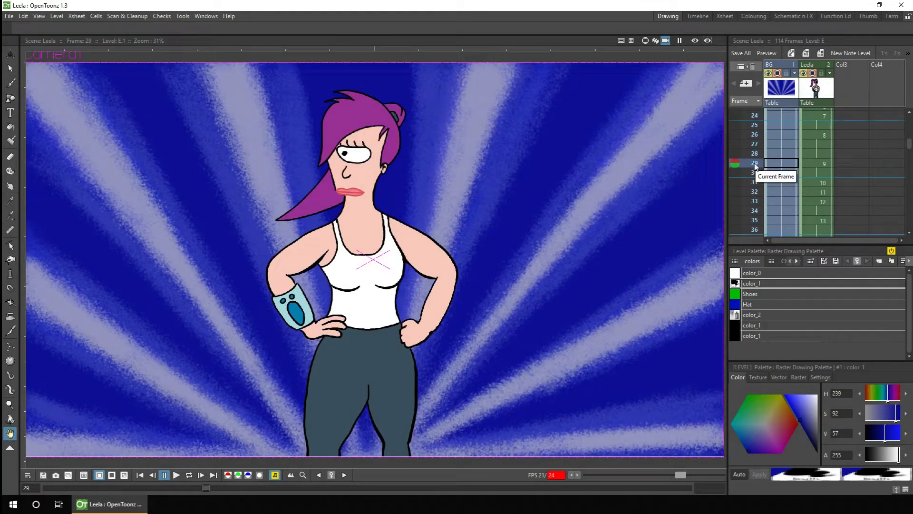
left_click(756, 153)
left_click_drag(756, 153, 760, 219)
scroll(758, 205, "down", 3)
scroll(759, 206, "up", 2)
left_click(758, 220)
left_click_drag(758, 221, 758, 230)
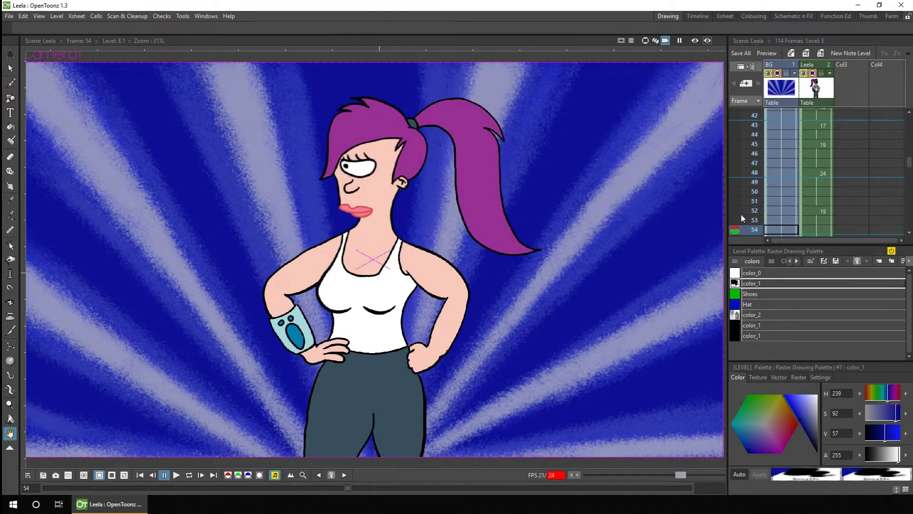
left_click_drag(752, 232, 754, 175)
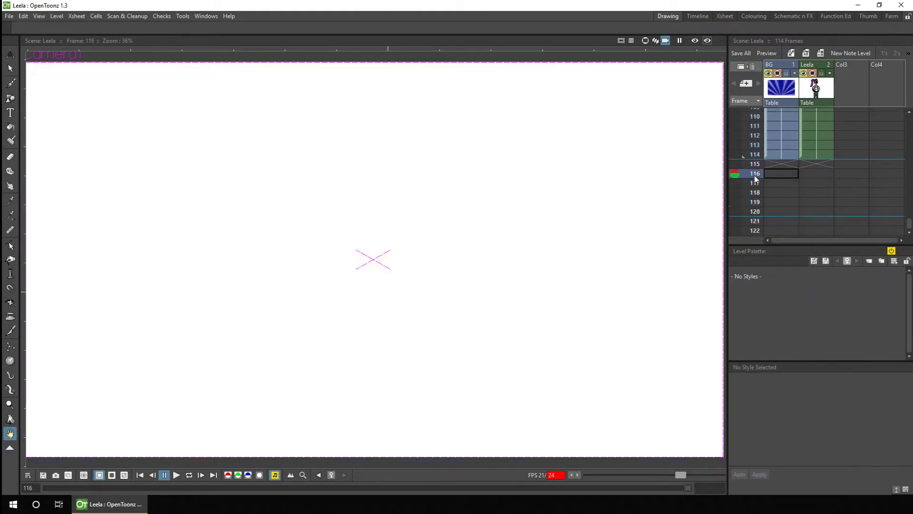
- Go back to frame 1, enlarge the Xsheet over the palette, and switch through the Xsheet room to the Timeline room
left_click(140, 474)
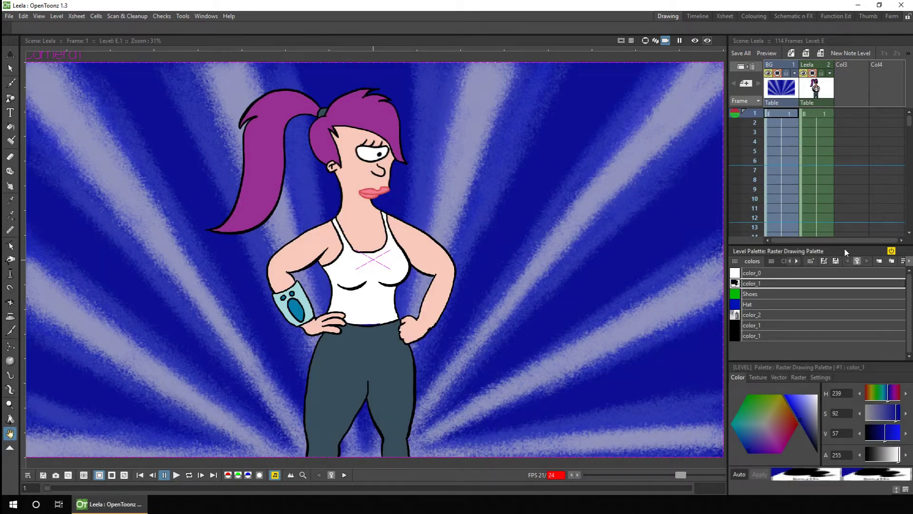
left_click_drag(844, 246, 850, 303)
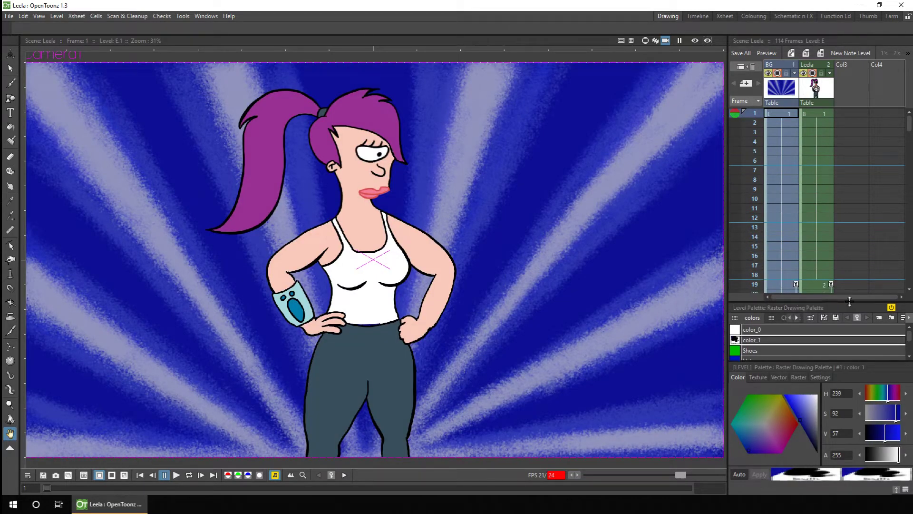
left_click(724, 16)
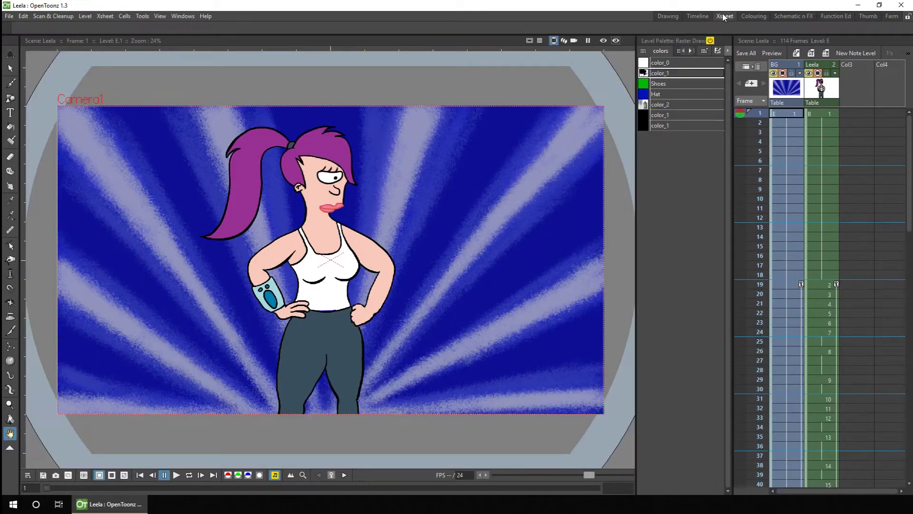
left_click(697, 16)
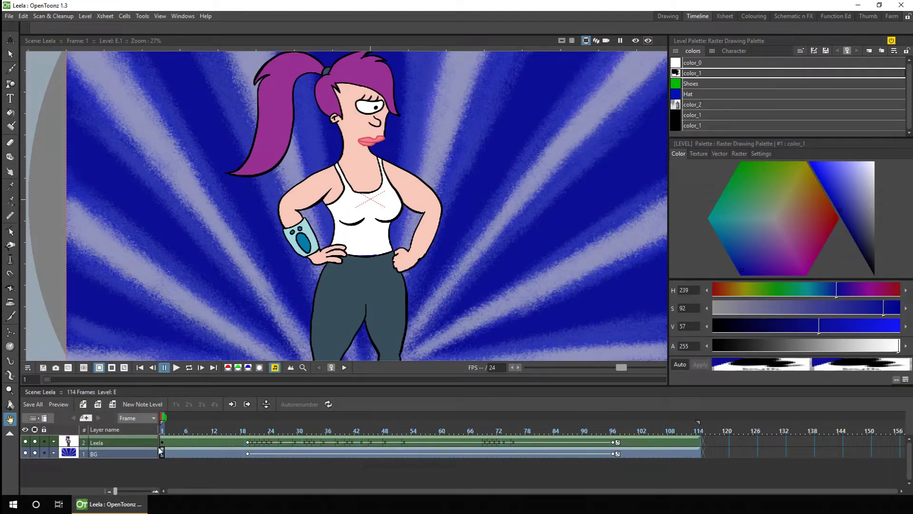
mouse_move(115, 490)
left_mouse_down()
mouse_move(144, 491)
mouse_move(115, 491)
left_mouse_up()
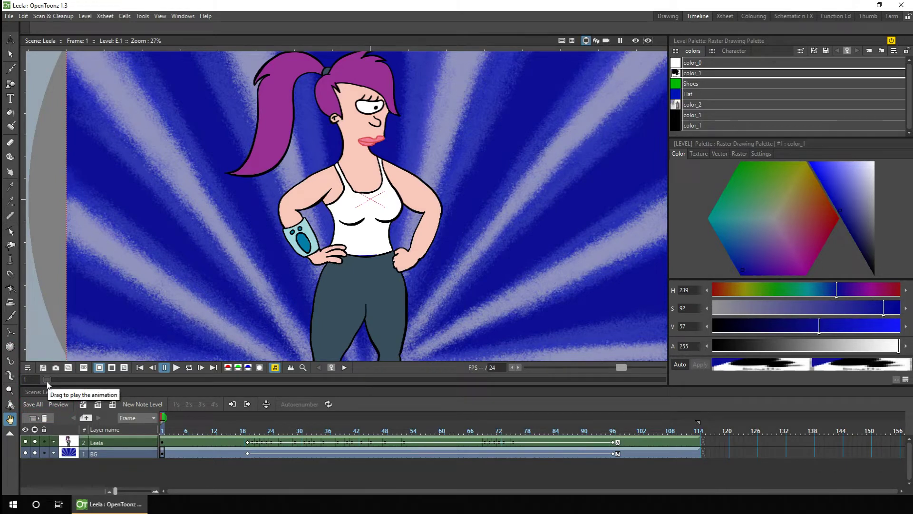
left_click_drag(47, 381, 30, 393)
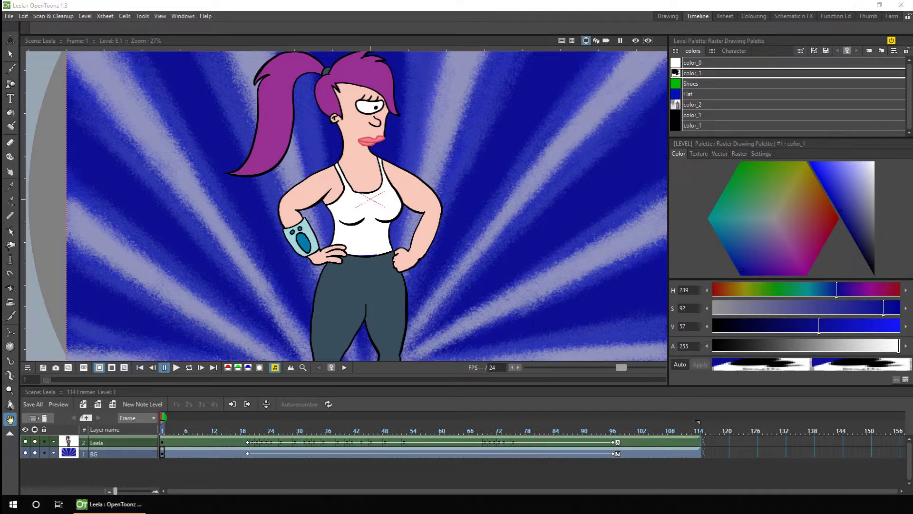
- Widen the timeline frame columns and set the play range to frames 19–28
left_click_drag(115, 490, 135, 493)
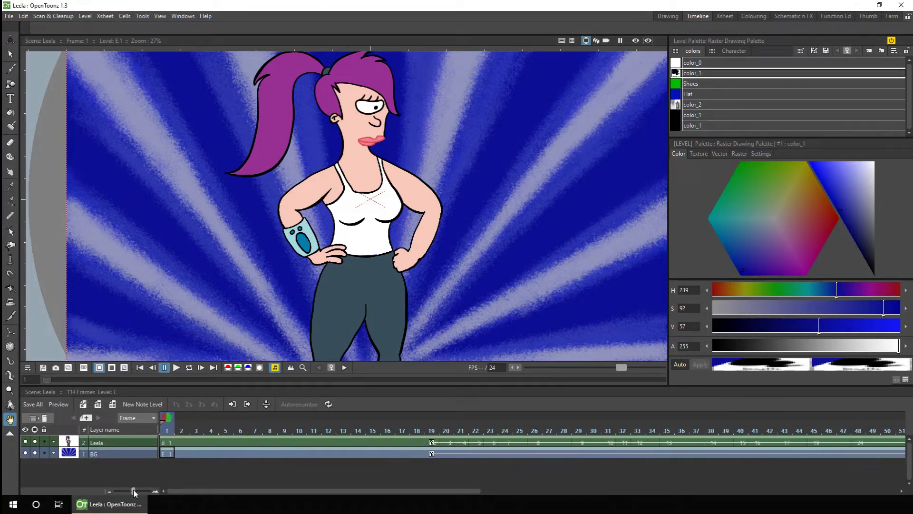
left_click_drag(164, 422, 428, 422)
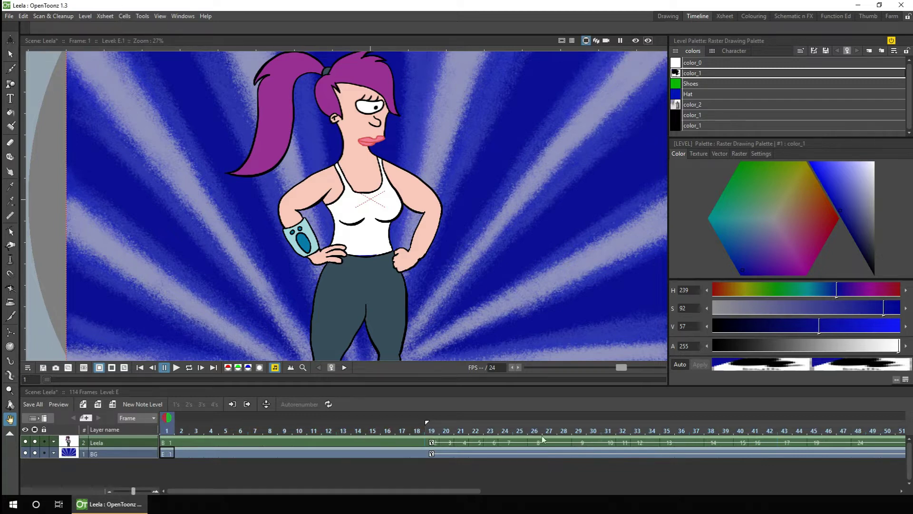
right_click(566, 427)
left_click(590, 261)
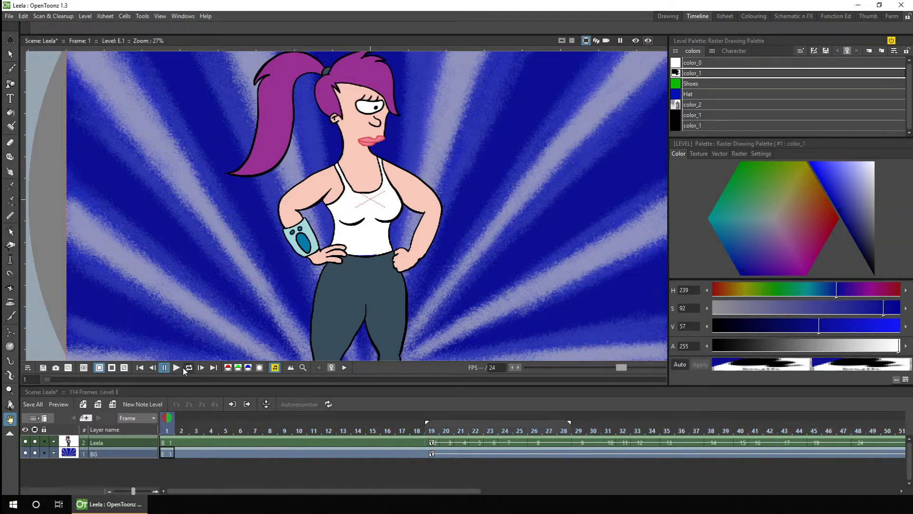
- Play within the range, jump to its start and end frames, then scrub on to frame 97
left_click(176, 367)
left_click_drag(144, 378, 47, 379)
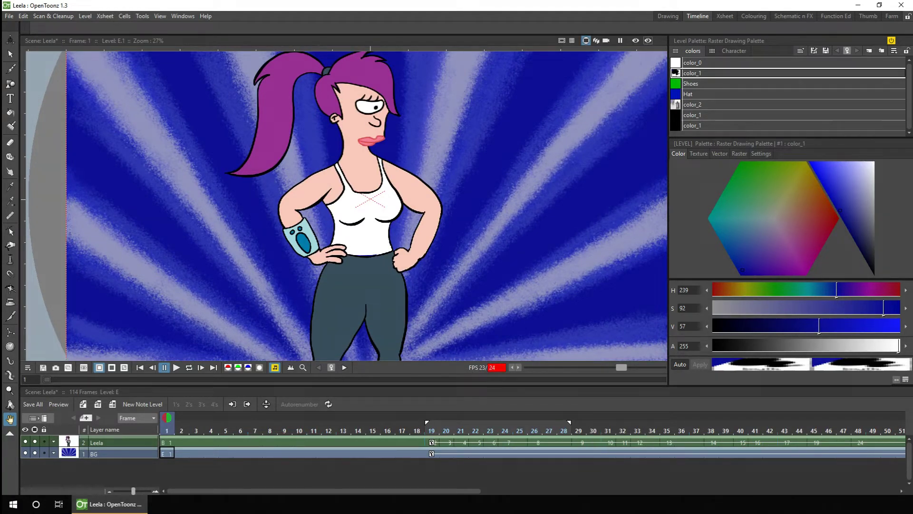
left_click(139, 367)
left_click(214, 367)
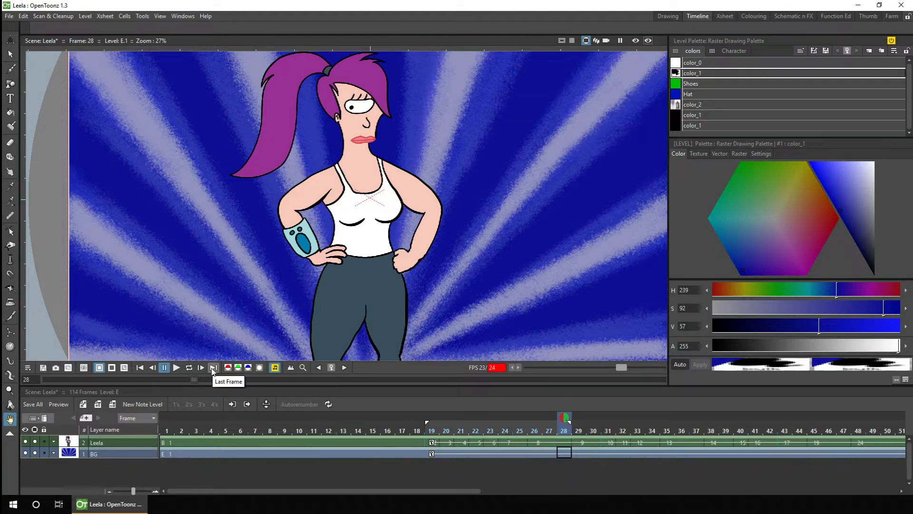
left_click_drag(195, 377, 690, 381)
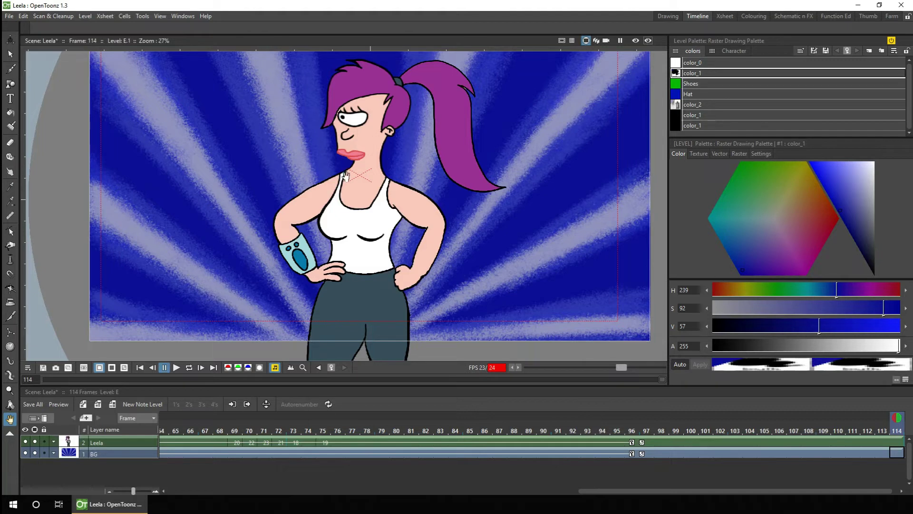
- Step back from frame 114 with the comma key and play the Leela animation from the start
scroll(344, 178, "down", 1)
scroll(344, 179, "down", 1)
scroll(342, 179, "up", 2)
scroll(340, 179, "down", 2)
scroll(337, 179, "up", 1)
scroll(338, 178, "up", 1)
scroll(333, 181, "up", 1)
scroll(326, 187, "down", 1)
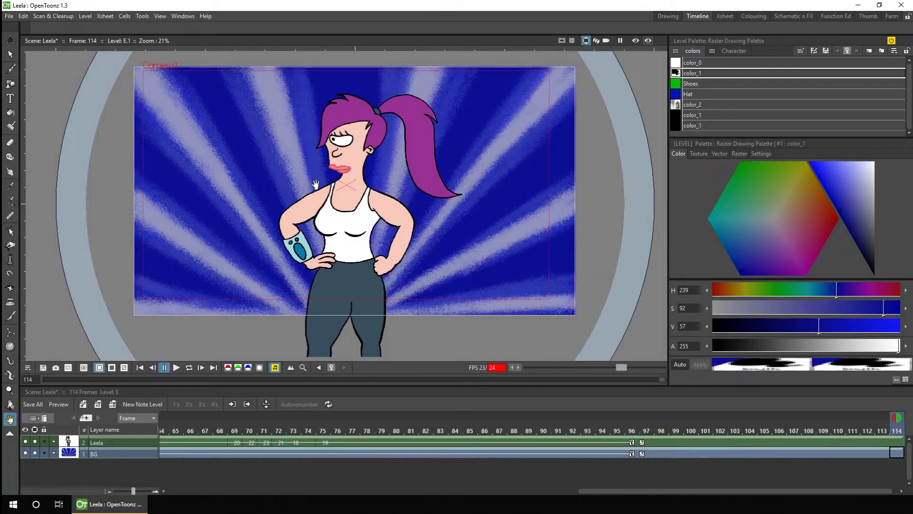
key("comma")
key("comma")
key("comma")
key("comma")
key("comma")
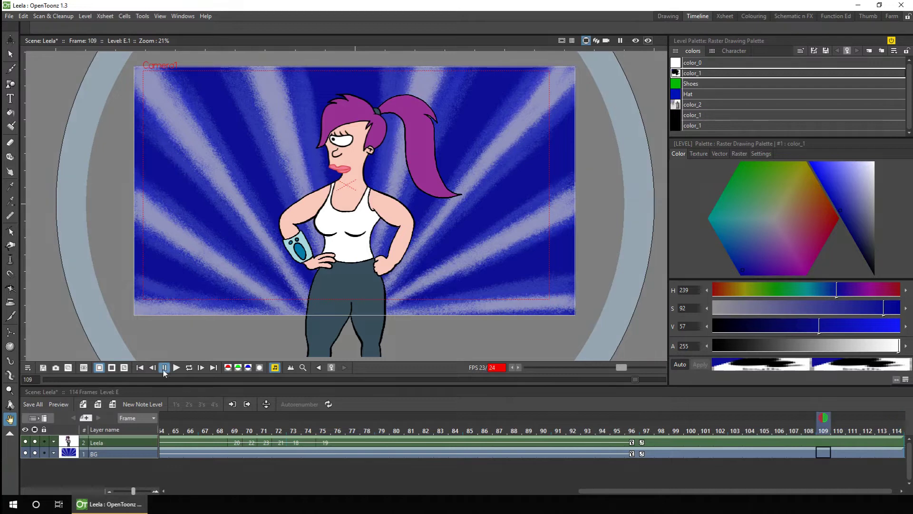
left_click(141, 368)
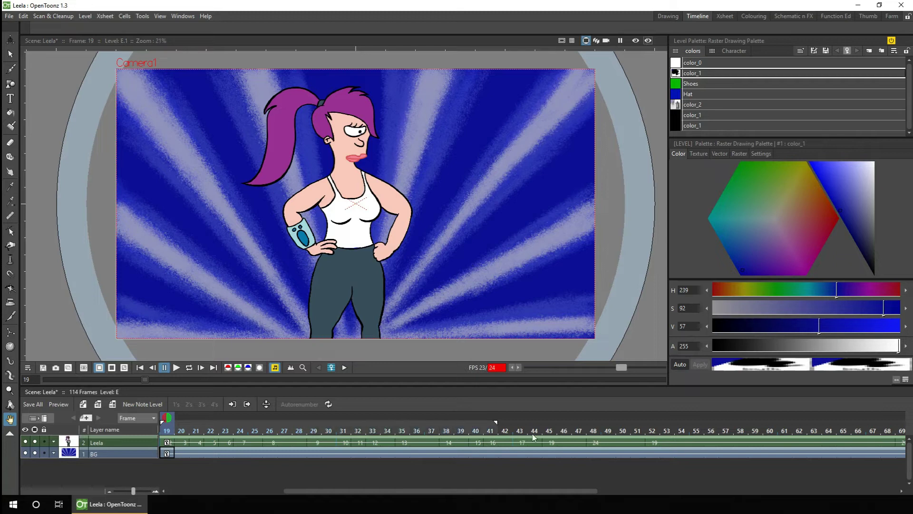
- Select Leela's cell at frame 29 and step frame by frame through frames 19–33, ending at 19
left_click(314, 442)
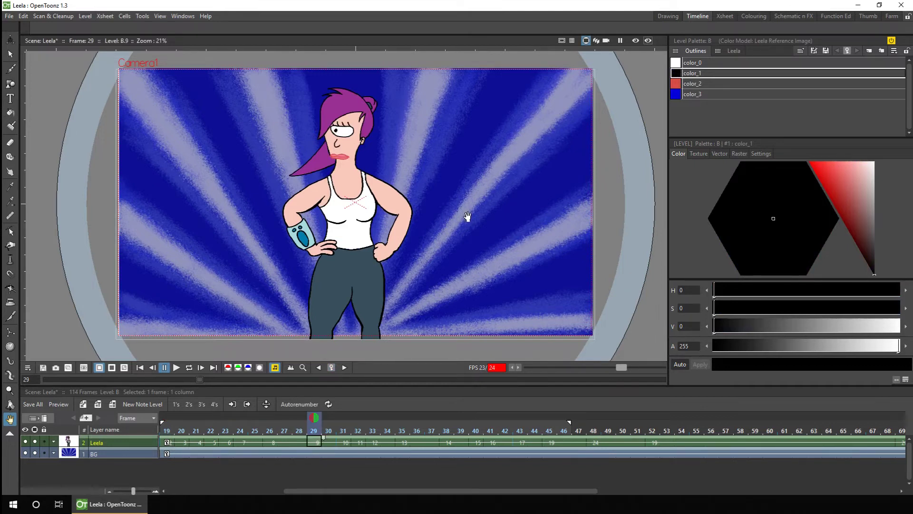
key("comma")
key("comma")
key("comma")
key("comma")
key("comma")
key("comma")
key("comma")
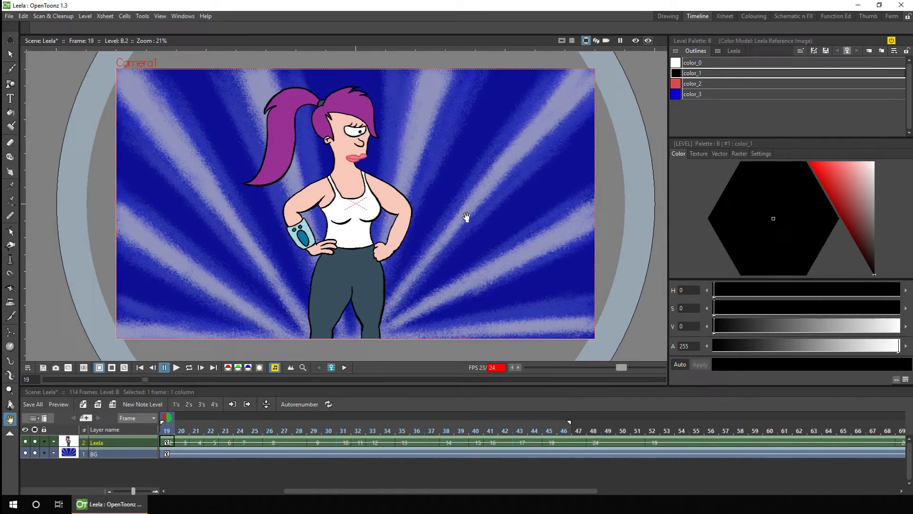
key("period")
key("period")
key("period")
key("period")
key("period")
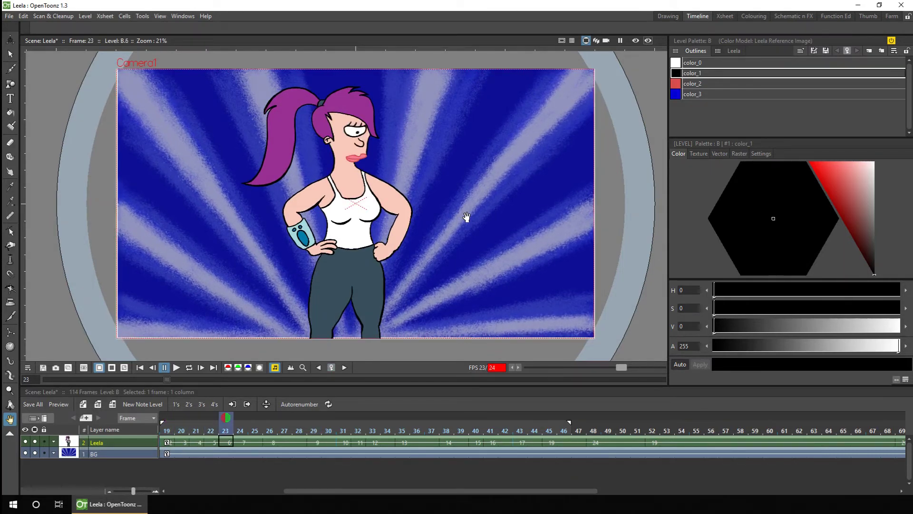
key("period")
key("period")
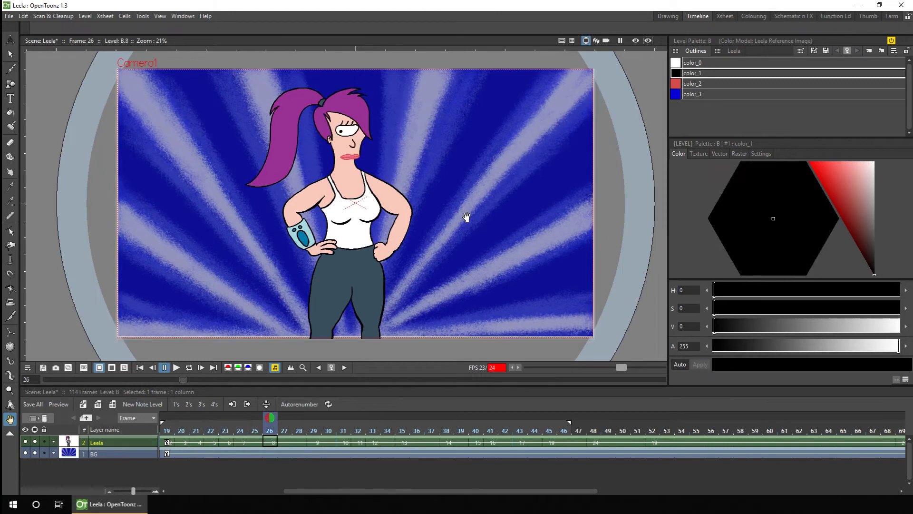
key("period")
key("period")
key("period")
key("period")
key("period")
key("period")
key("period")
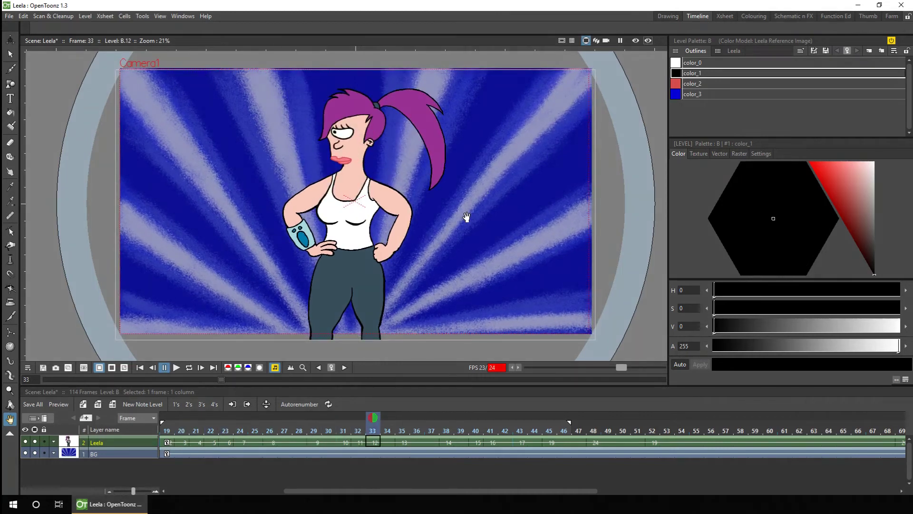
key("comma")
key("comma")
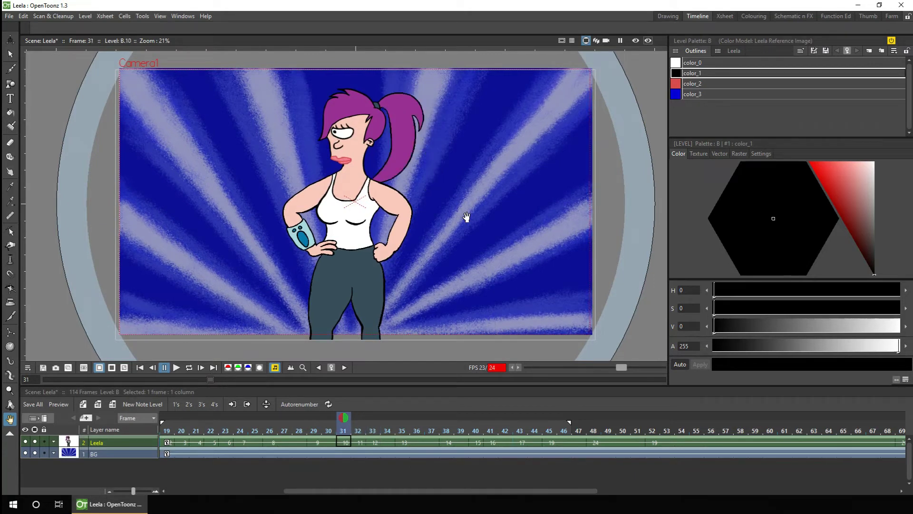
key("comma")
key("comma")
key("comma")
key("comma")
key("comma")
key("comma")
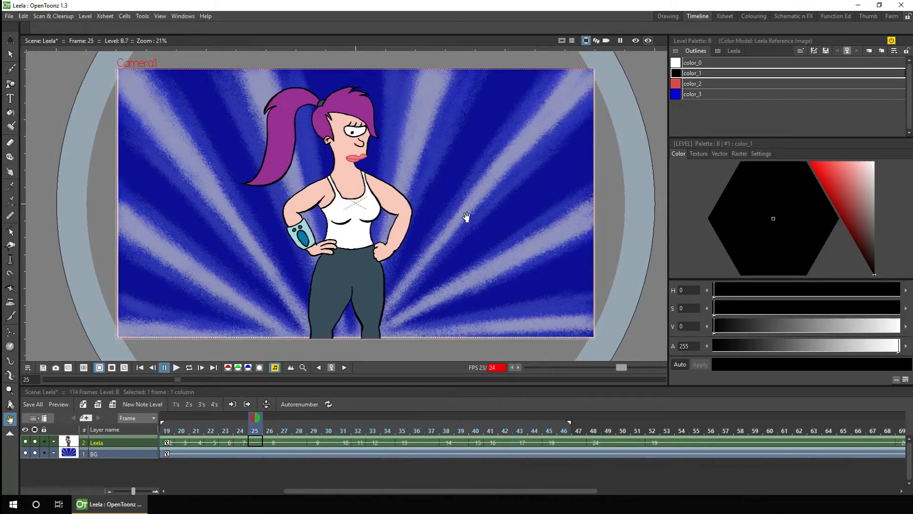
key("comma")
key("comma")
key("comma")
key("comma")
key("comma")
key("comma")
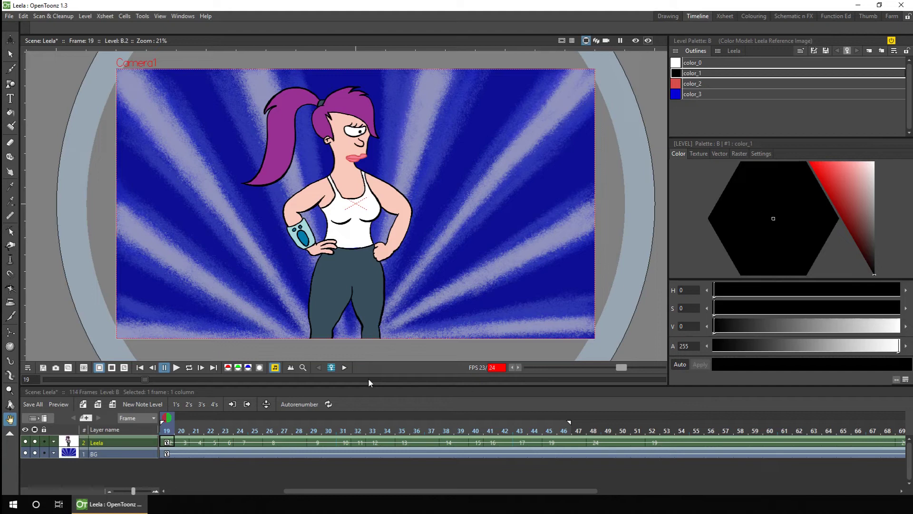
- Drag the frame slider back to frame 14
left_click_drag(368, 381, 358, 379)
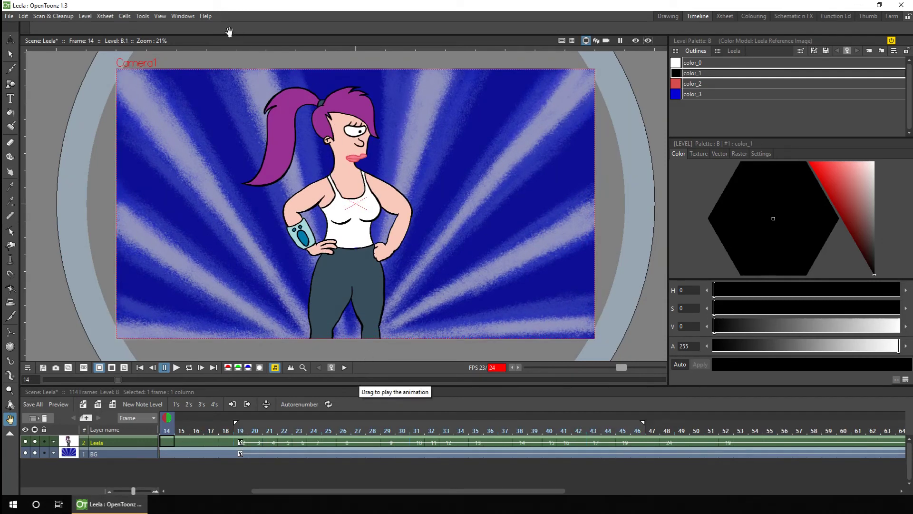
- In Tools > Preferences > Xsheet, set Next/Previous Step Frames to 10 and close the dialog
left_click(142, 16)
left_click(155, 75)
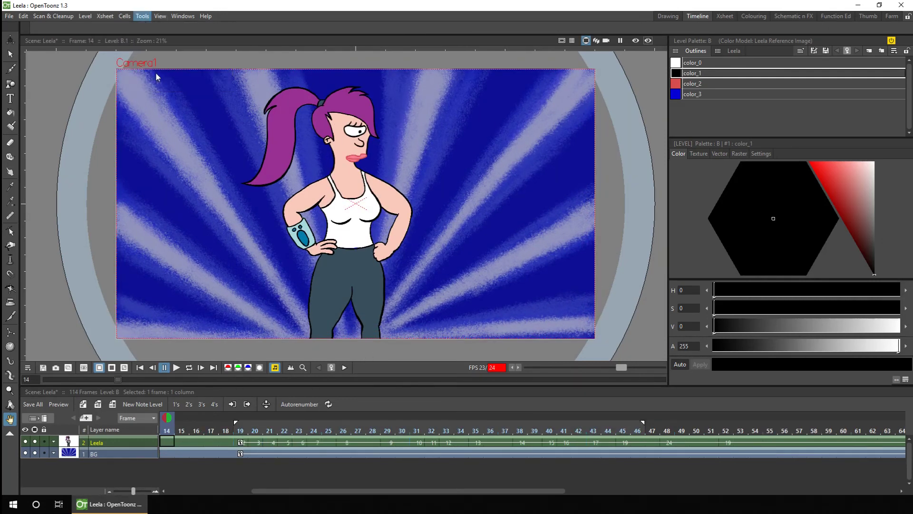
left_click(340, 187)
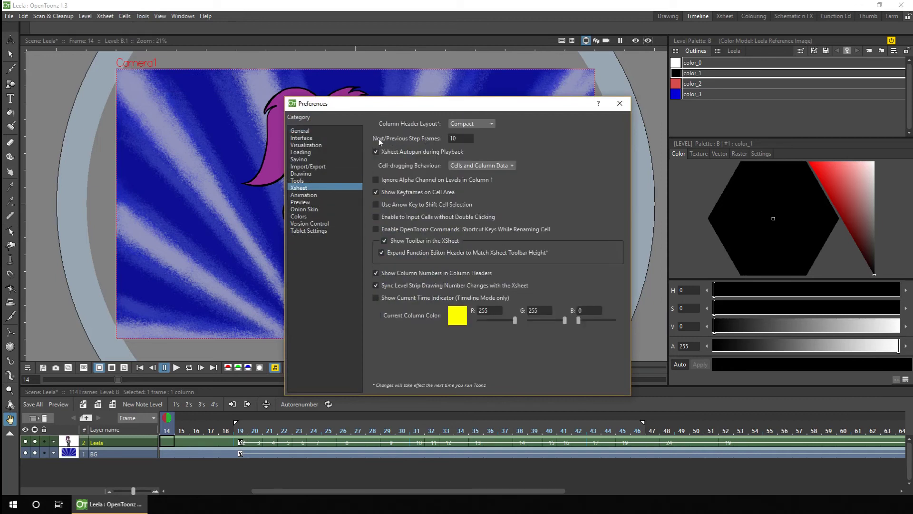
double_click(463, 138)
type("10")
left_click(620, 104)
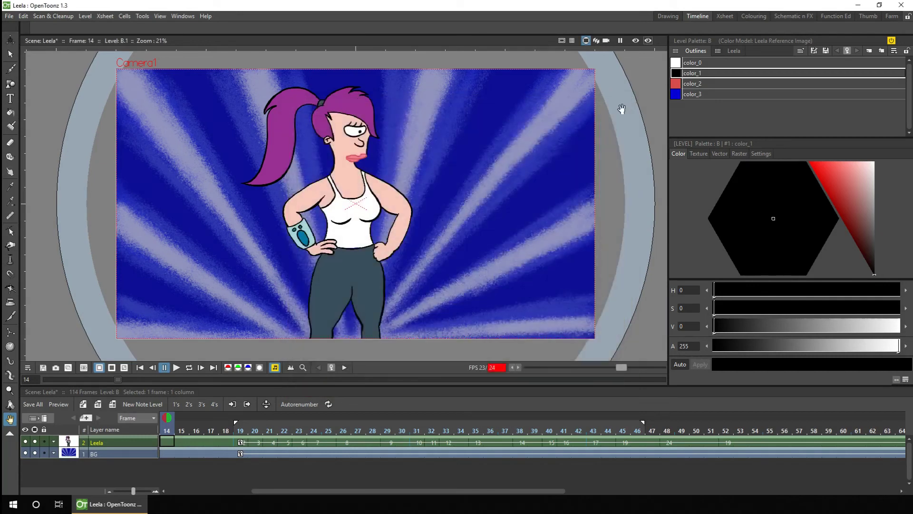
- Jump along the frame slider from frame 14 to frame 38, then step back toward frame 18
left_click(304, 381)
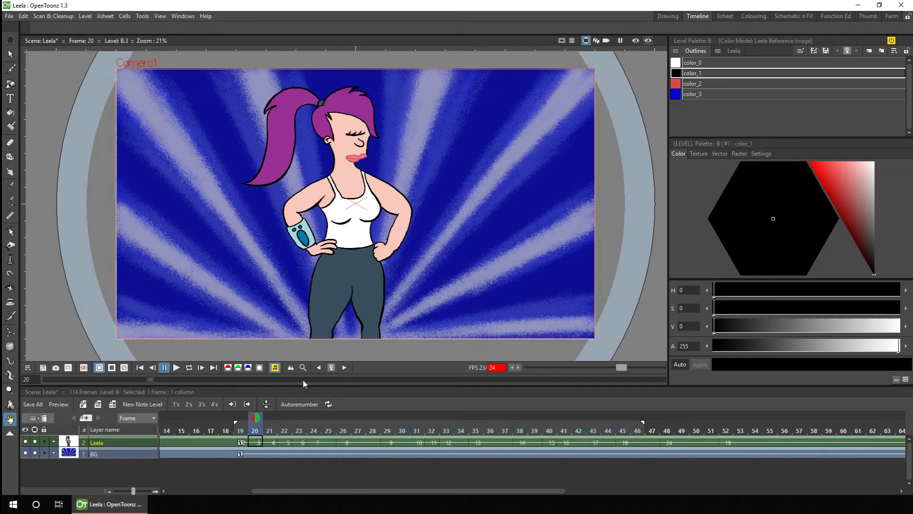
left_click(304, 380)
left_click(303, 381)
left_click(303, 380)
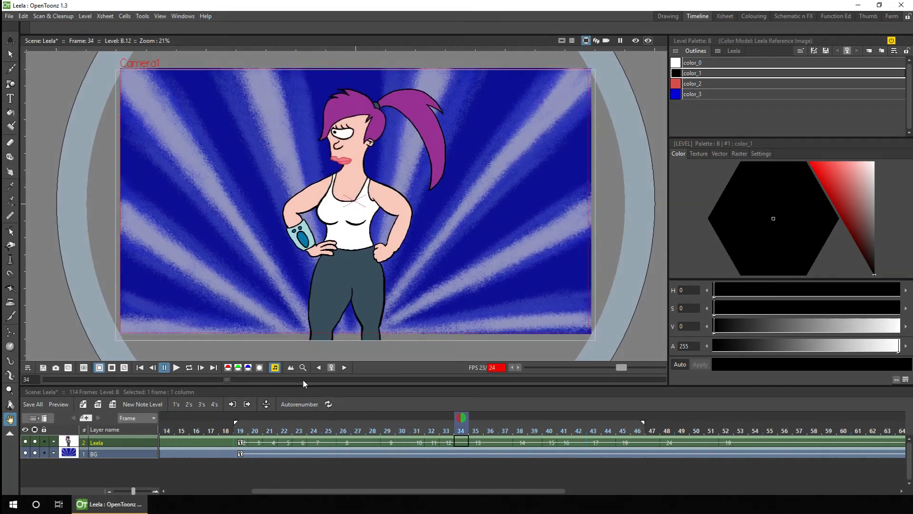
left_click(304, 381)
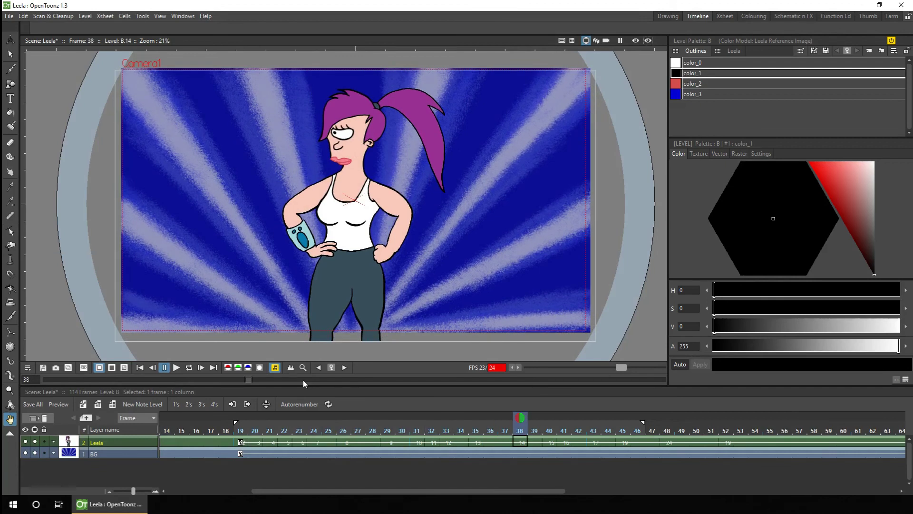
key("shift+comma")
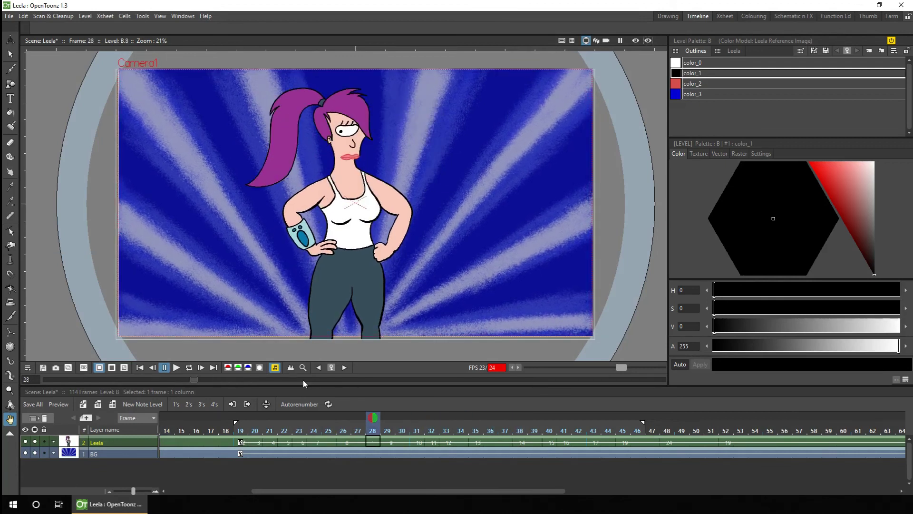